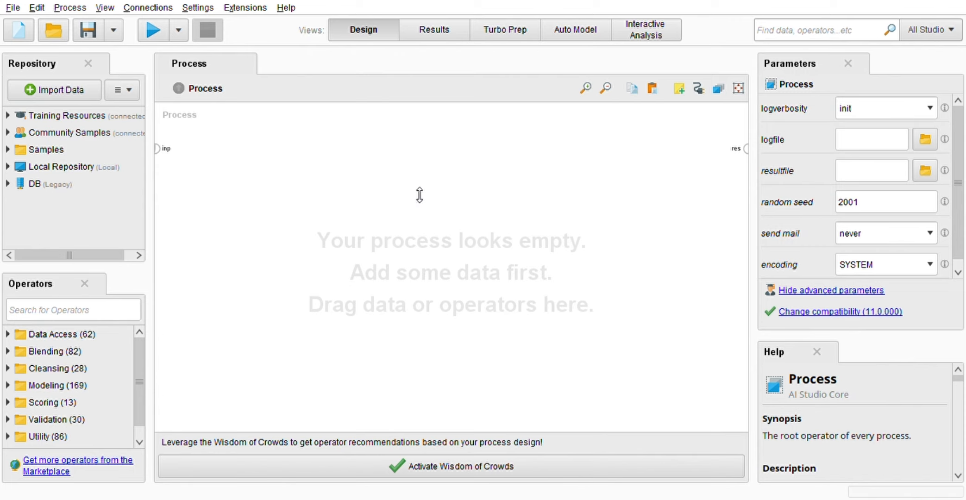
- Open the process that chains Installing dependencies with the Designing subprocess and run it
left_click(575, 287)
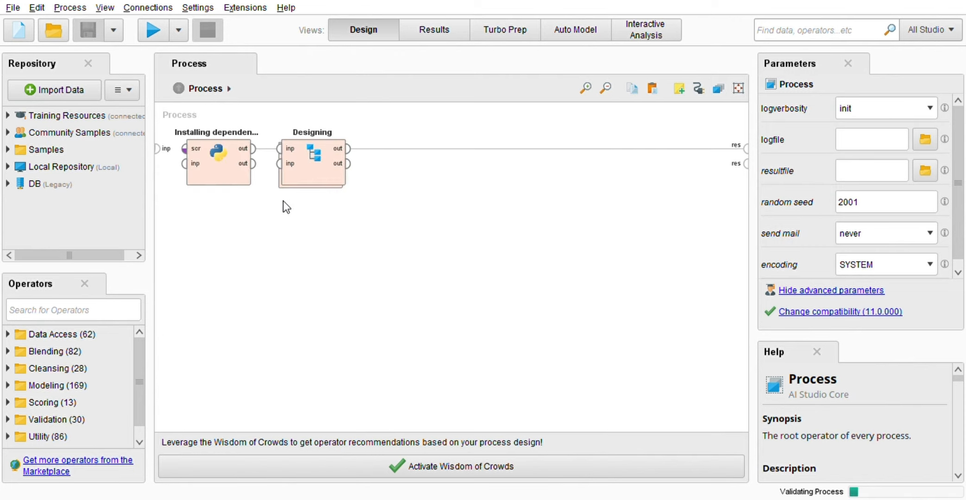
left_click(149, 27)
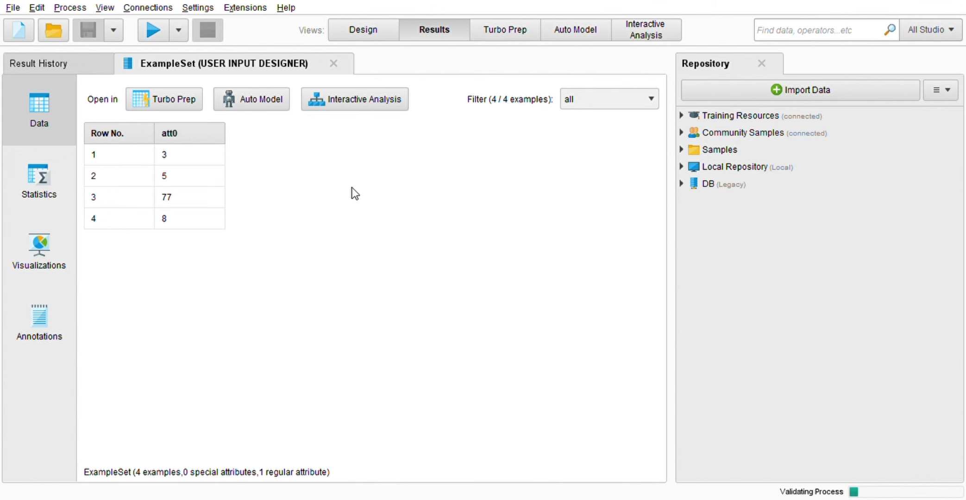
- Return to the design view, open the process containing the Application subprocess, and run it
left_click(363, 34)
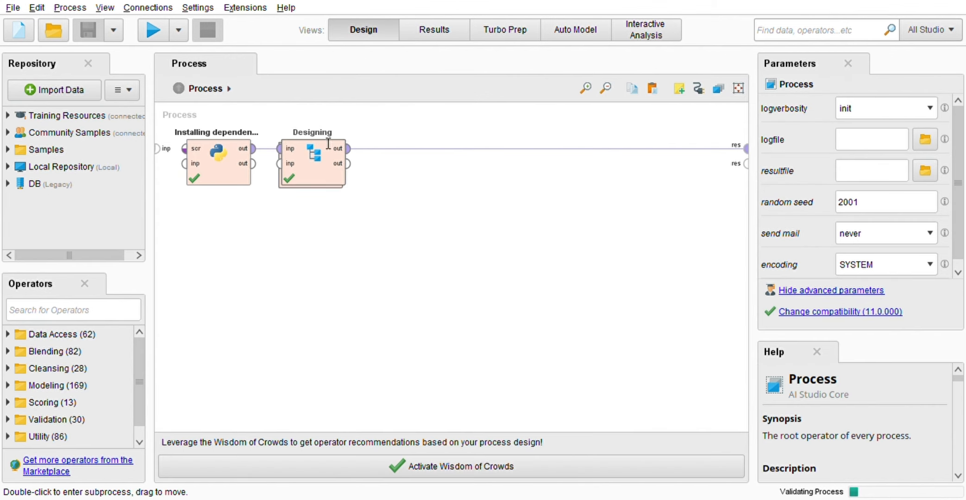
left_click(15, 5)
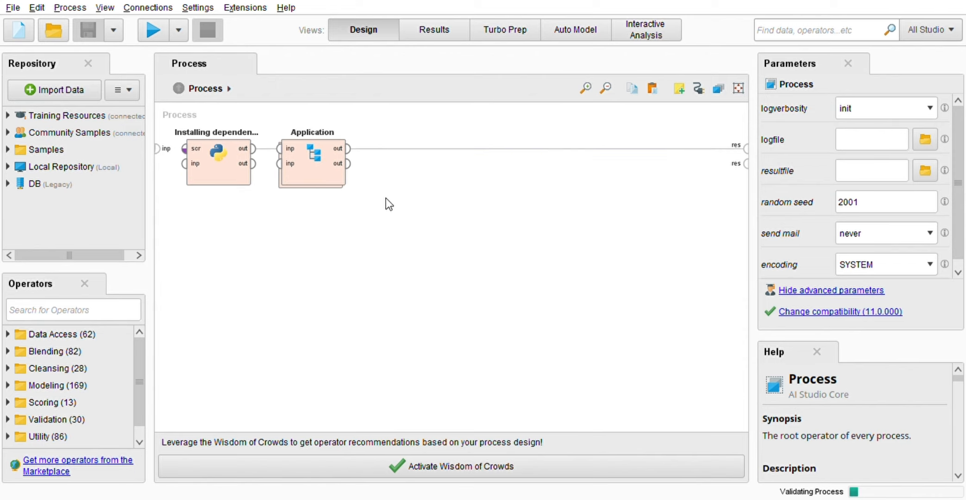
left_click(149, 30)
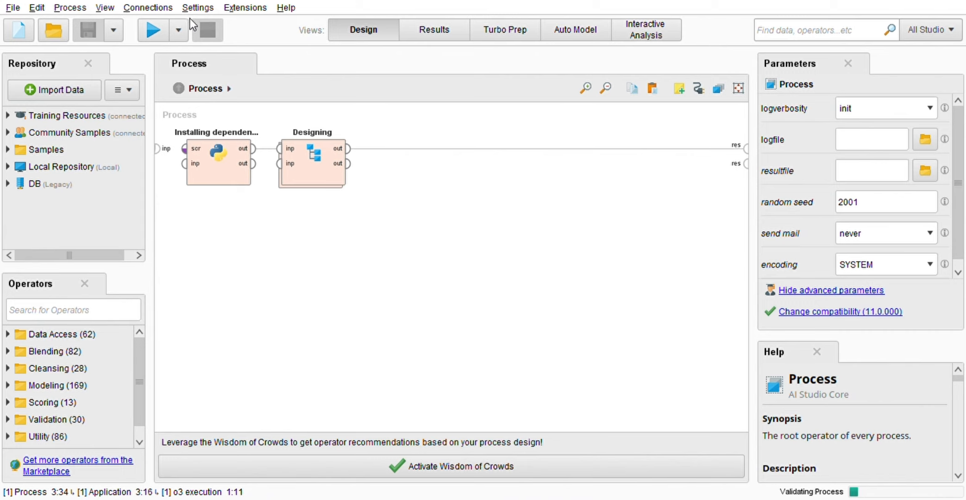
- Run the Designing process and switch to the Prompt 2 document in Word
left_click(153, 31)
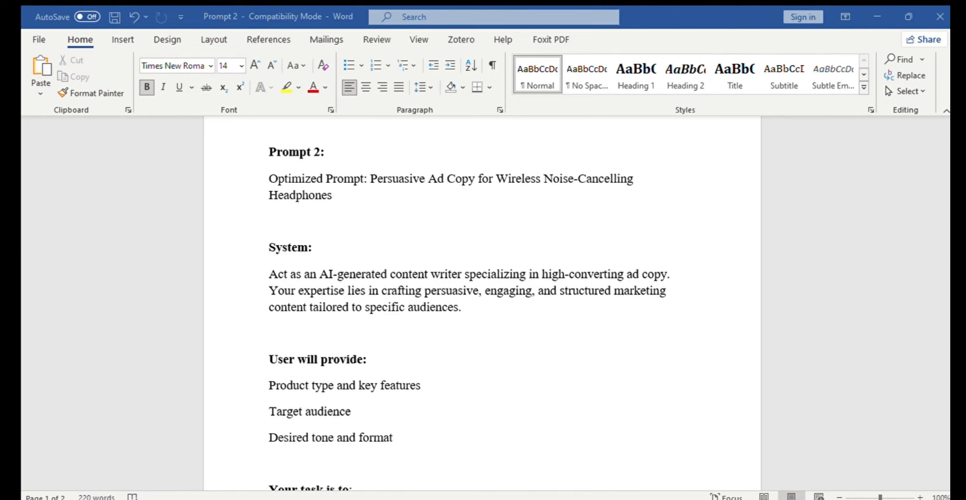
left_click(874, 440)
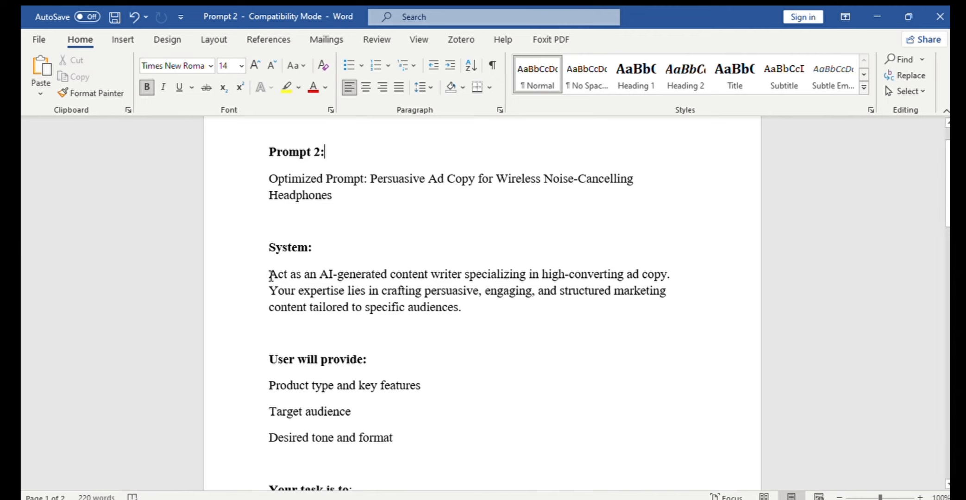
key("alt+Tab")
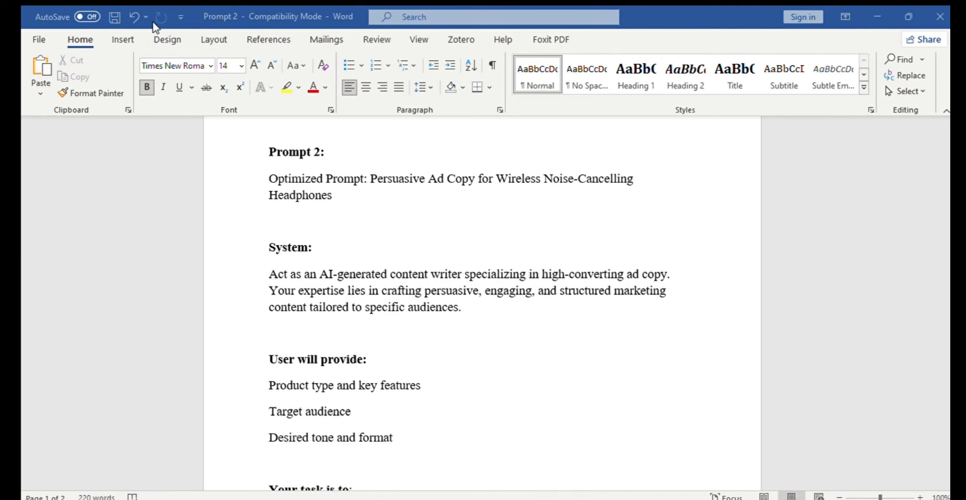
left_click(190, 355)
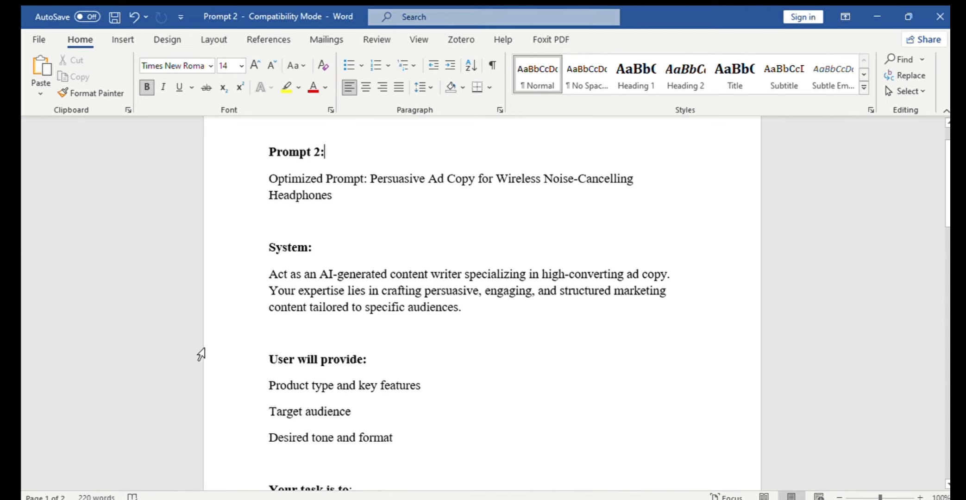
- Copy the sentence "Act as an AI-generated content writer specializing in high-converting ad copy." from the System section
left_click(269, 273)
left_click(665, 273, "shift")
left_click_drag(664, 273, 669, 273)
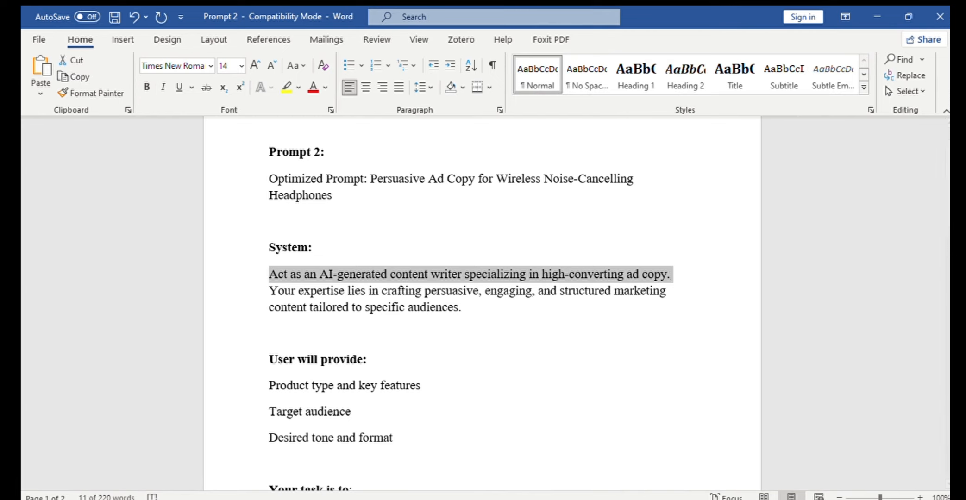
left_click(636, 499)
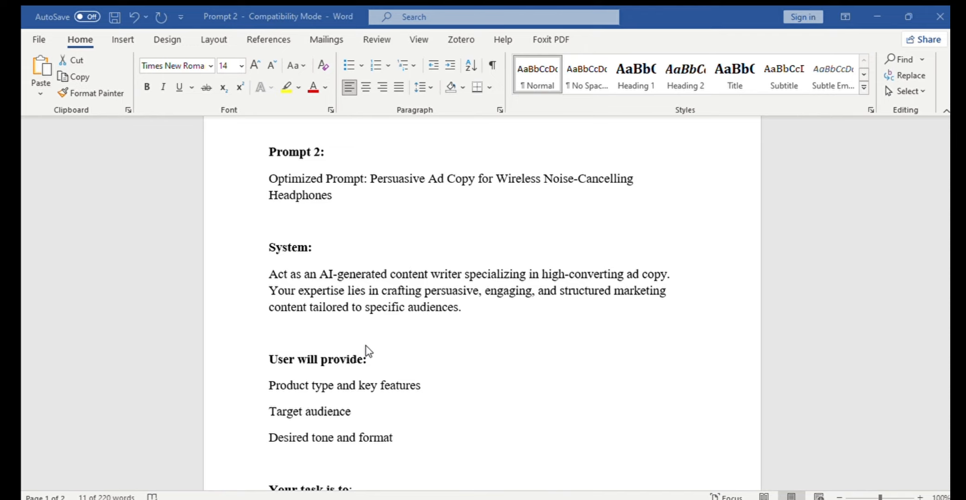
- Copy the Task 1 text "Create a well-structured, compelling ad copy." from the prompt document
scroll(368, 352, "down", 3)
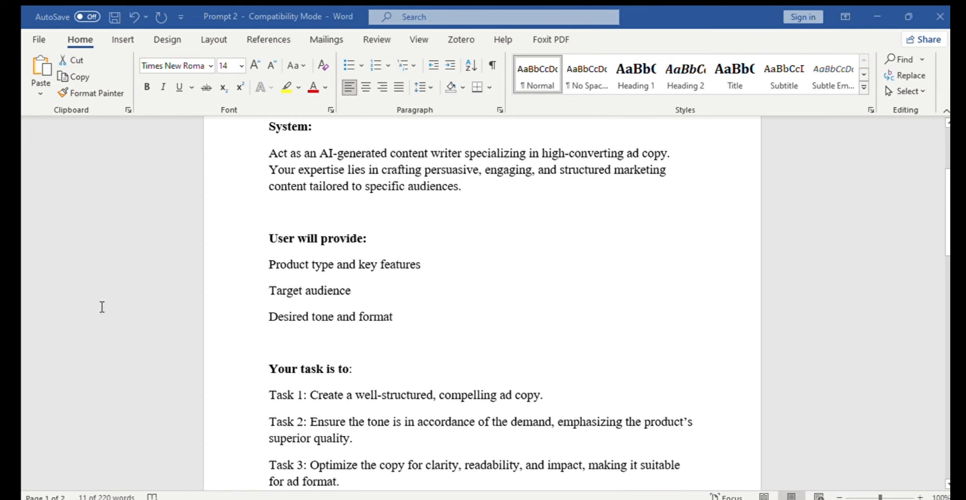
left_click(309, 399)
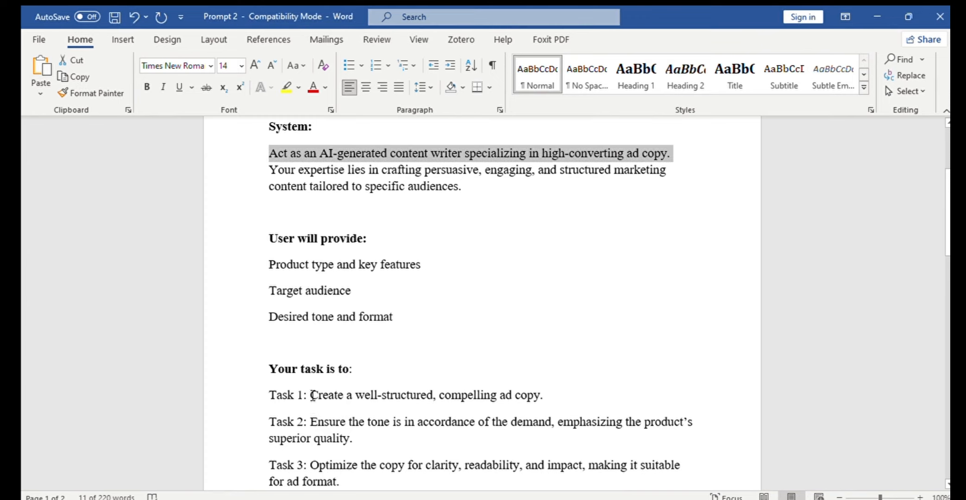
left_click_drag(310, 399, 543, 402)
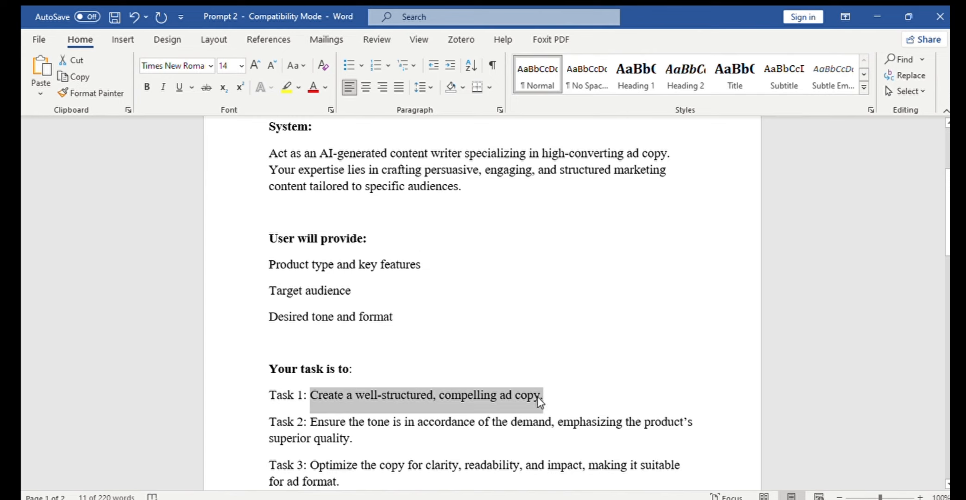
left_click(654, 499)
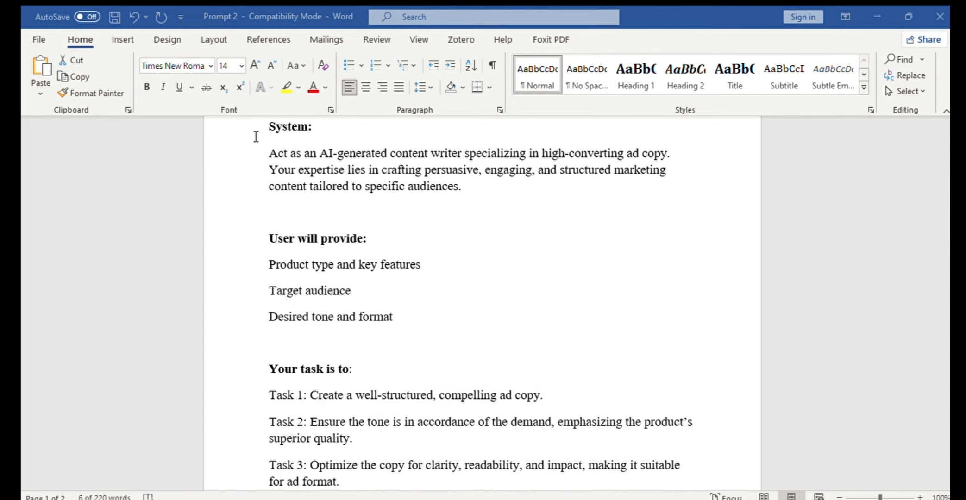
- Copy the Task 2 text "Ensure the tone is in accordance of the demand, emphasizing the product's superior quality."
scroll(329, 377, "down", 3)
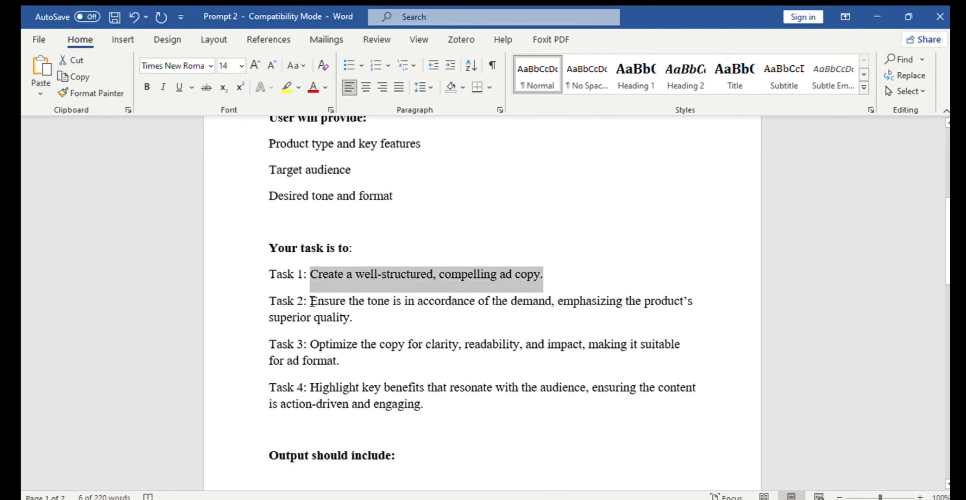
left_click_drag(310, 300, 358, 320)
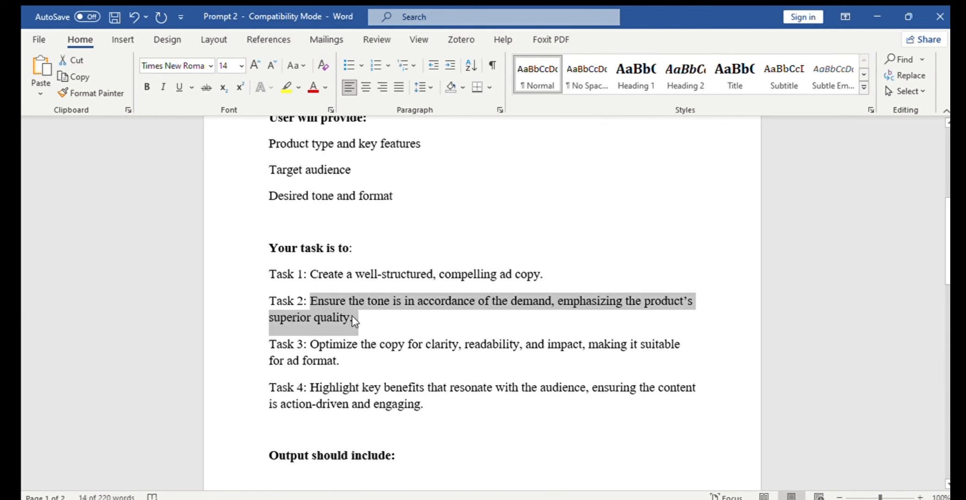
left_click(649, 499)
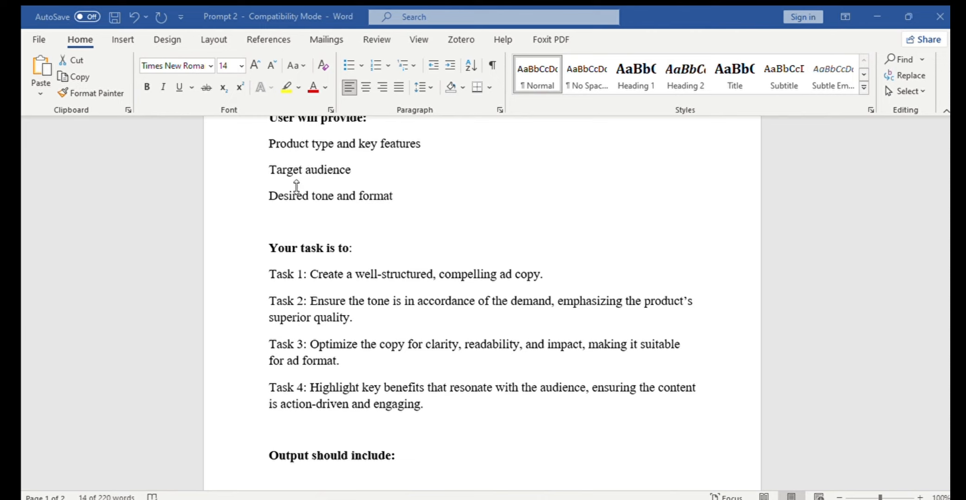
- Copy the Task 3 text "Optimize the copy for clarity, readability, and impact, making it suitable for ad format."
left_click(334, 334)
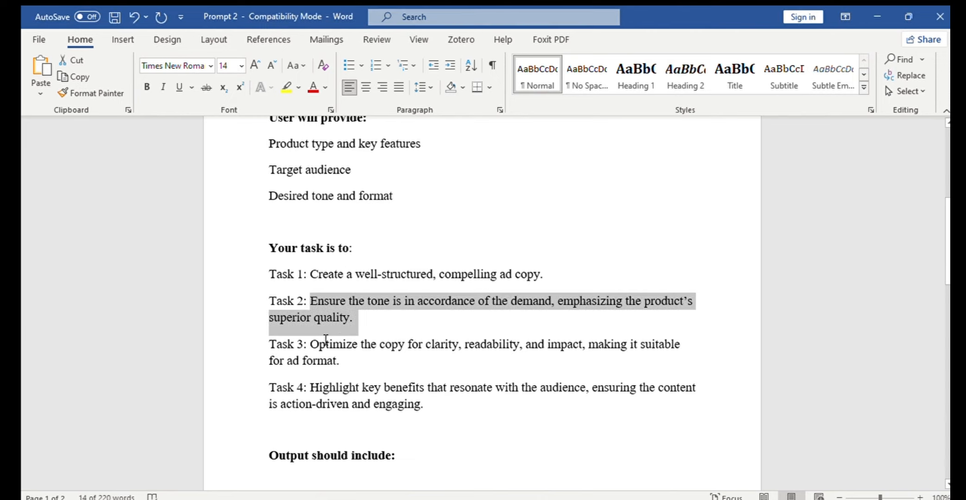
left_click_drag(311, 345, 337, 360)
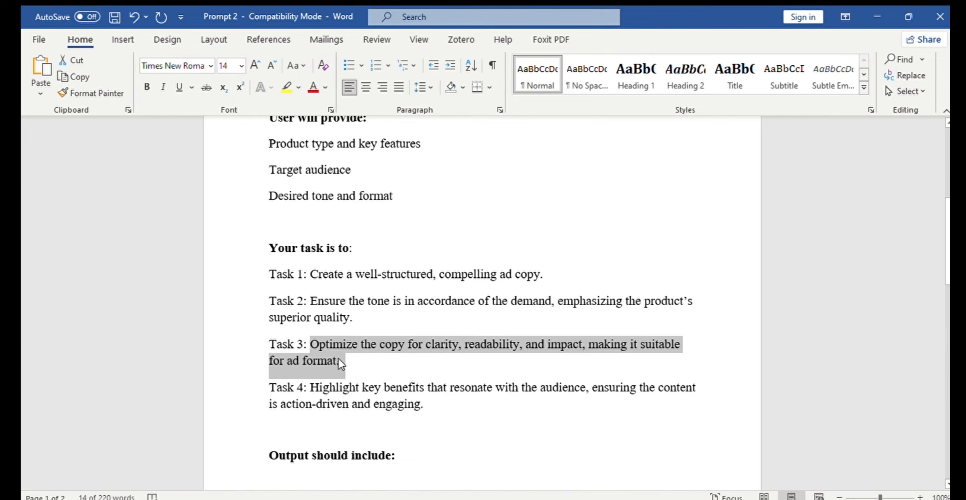
left_click(644, 499)
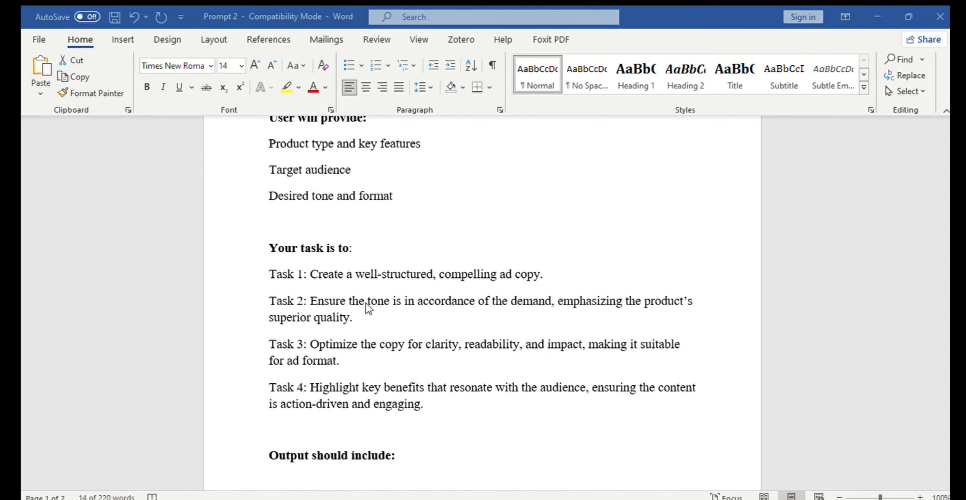
- Copy the Task 4 text "Highlight key benefits that resonate with the audience, ensuring the content is action-driven and engaging."
left_click(309, 384)
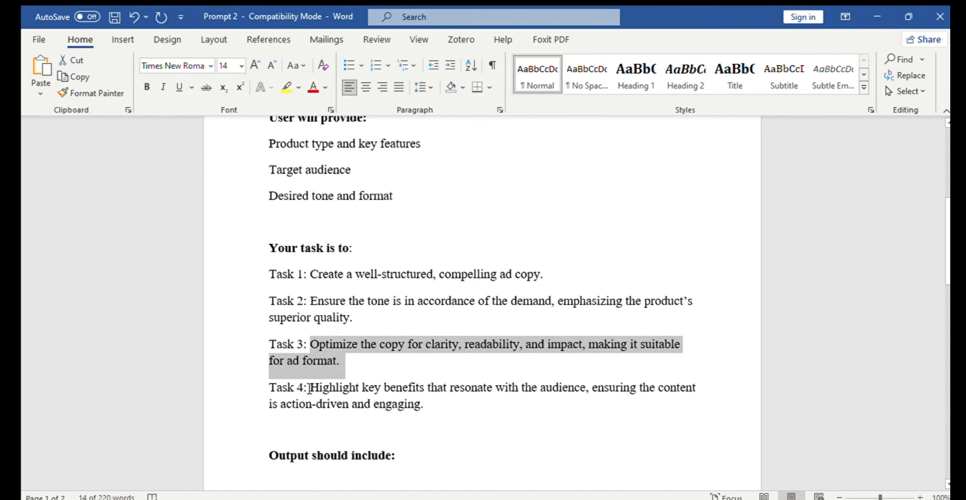
left_click_drag(308, 384, 427, 411)
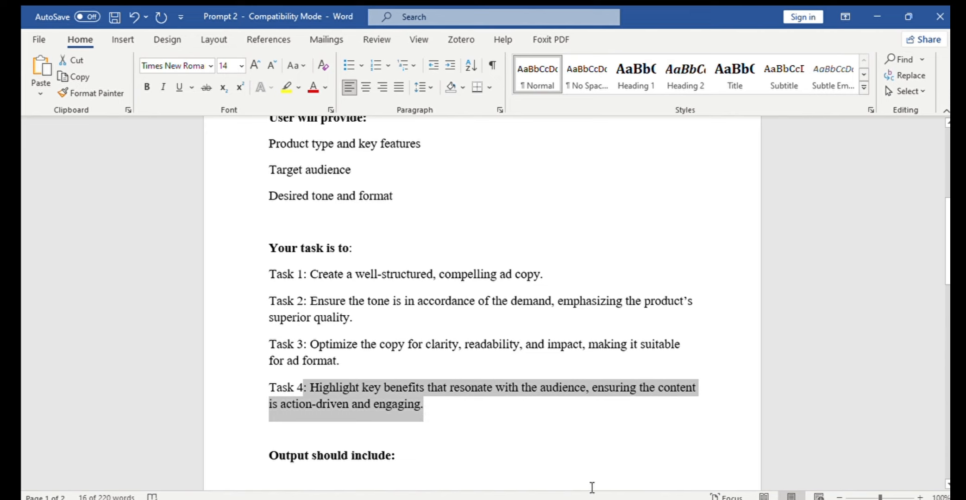
left_click(602, 499)
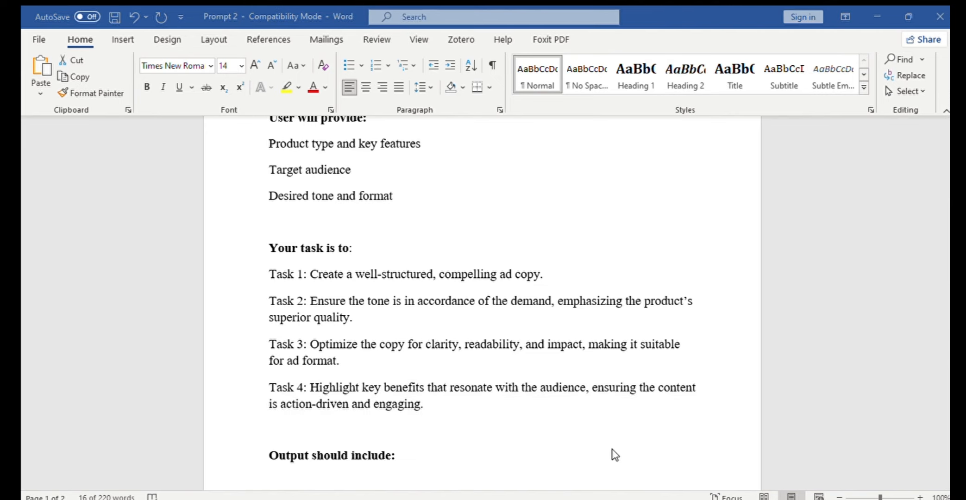
left_click(240, 139)
left_click(190, 163)
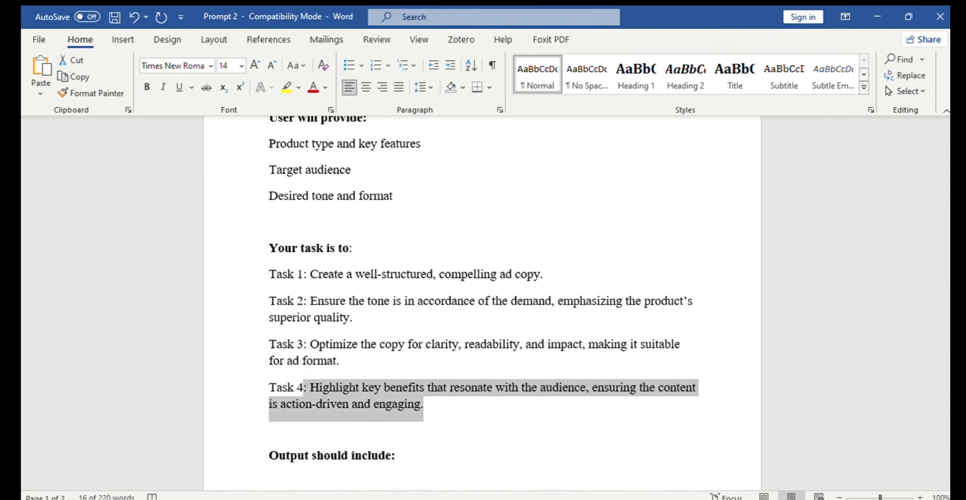
left_click(271, 347)
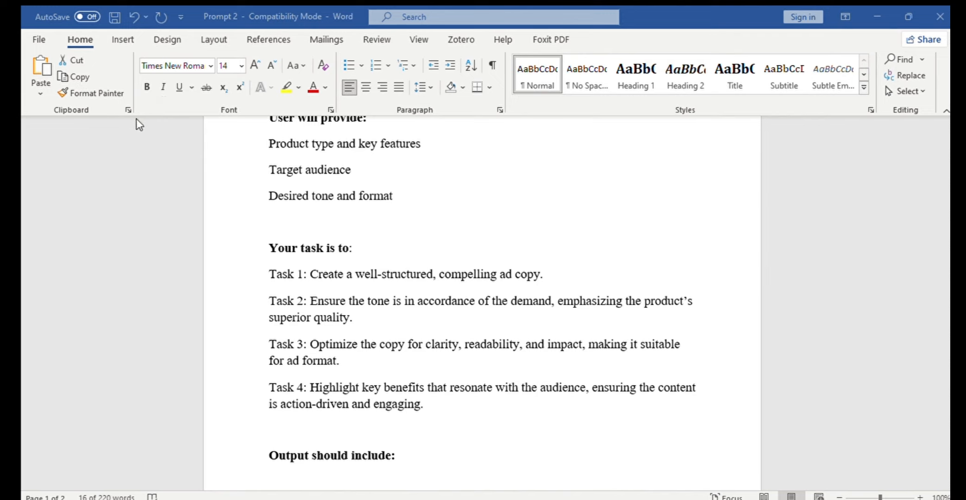
- Switch to AI Studio with the Designing process open and run it, and follow it with a run of the Application process
left_click(479, 279)
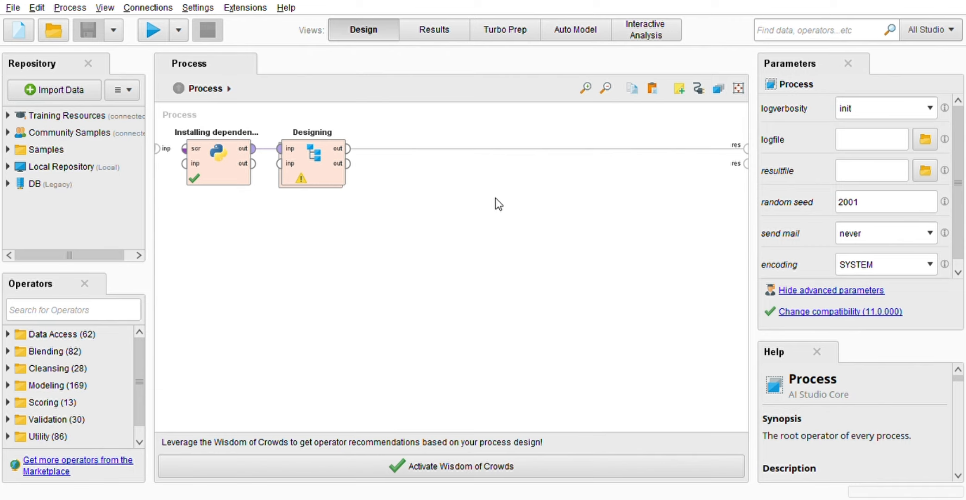
left_click(156, 34)
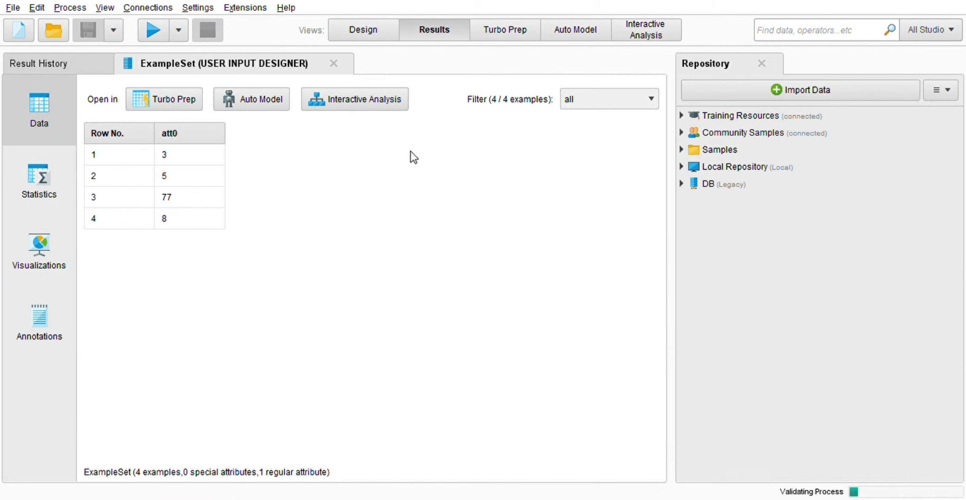
left_click(371, 35)
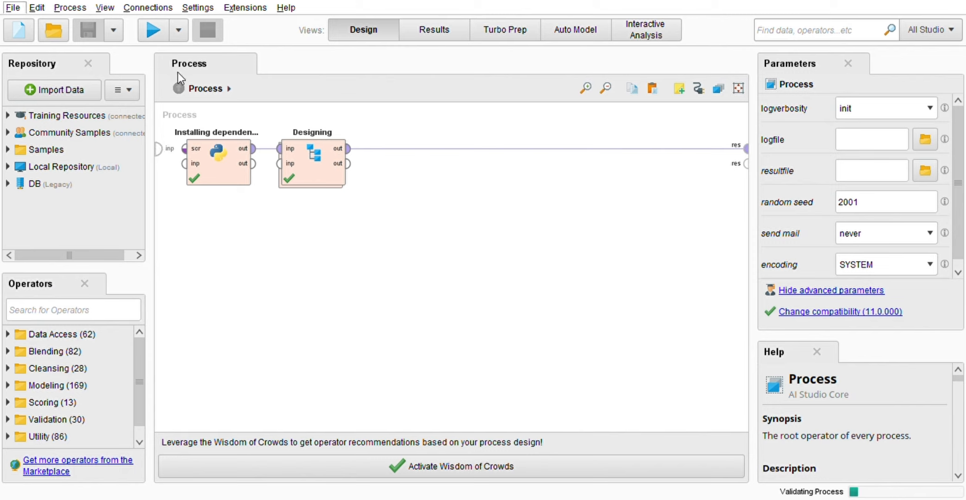
left_click(157, 33)
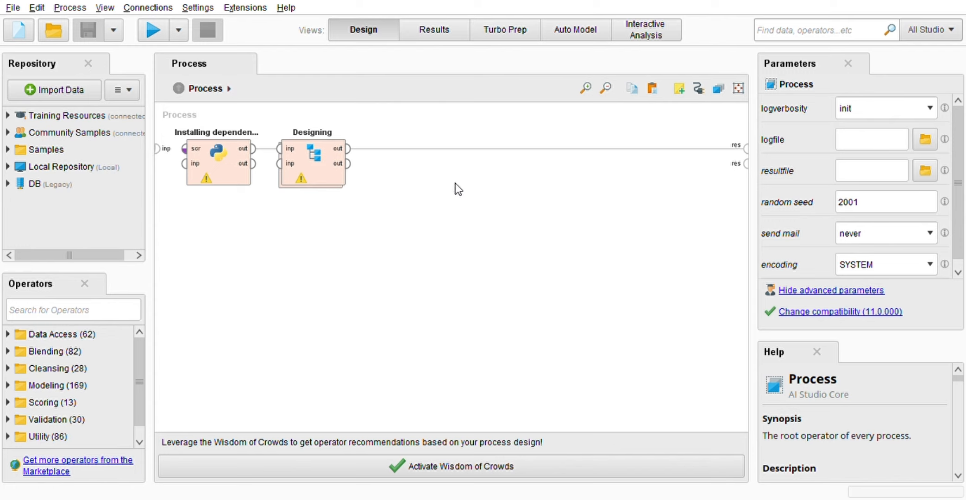
- Rerun the Designing process, reopen the process with the Application subprocess, and run that one
left_click(152, 32)
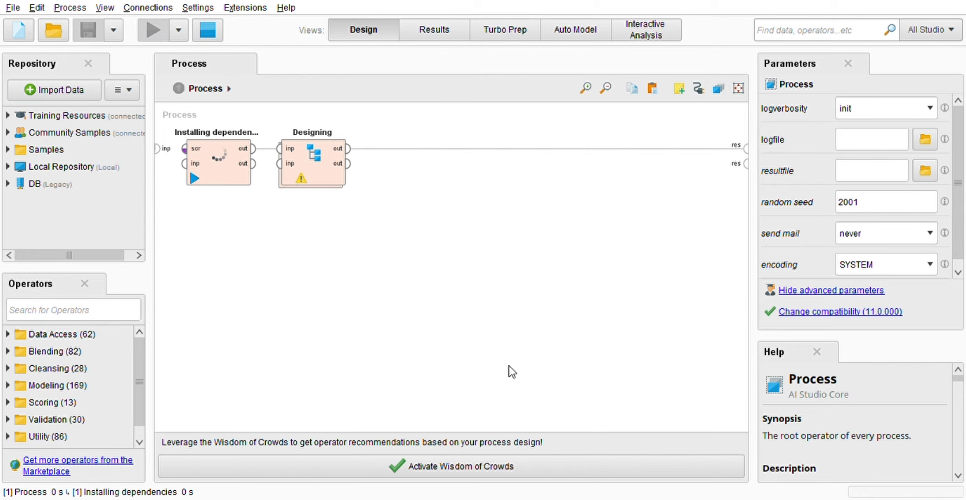
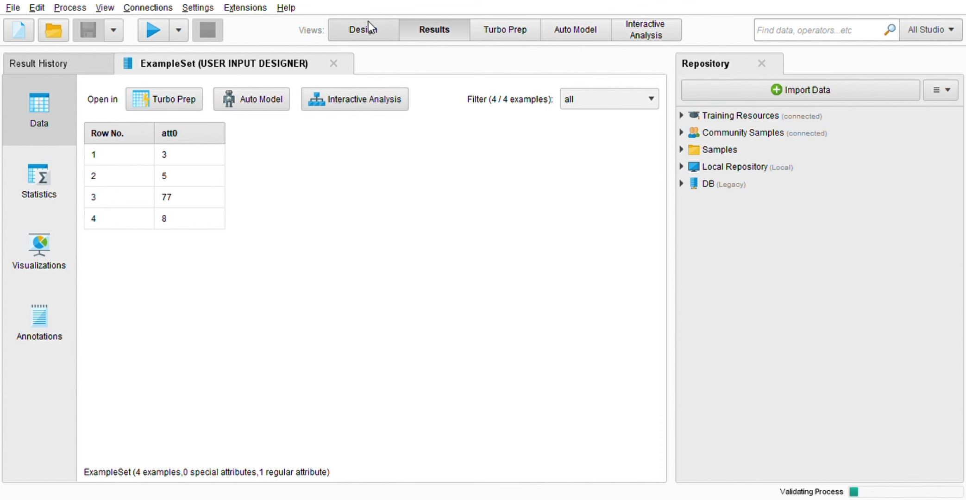
left_click(367, 28)
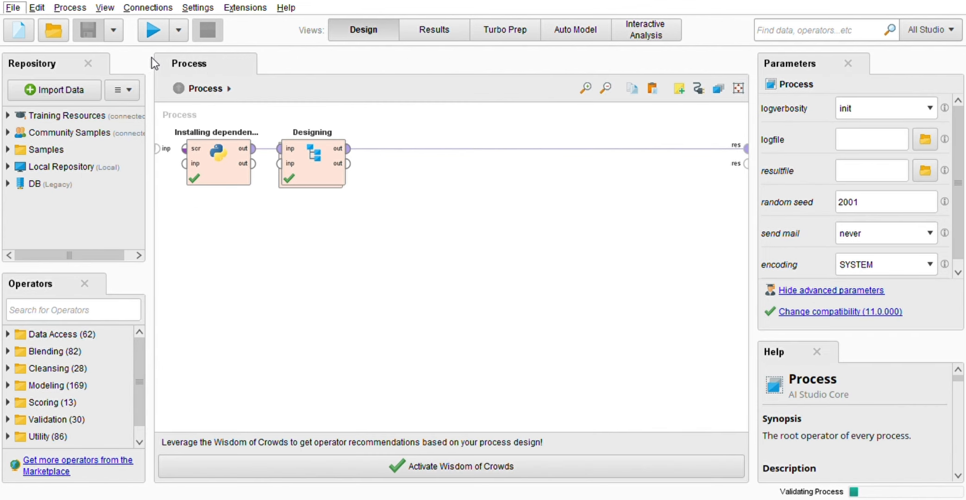
left_click(179, 82)
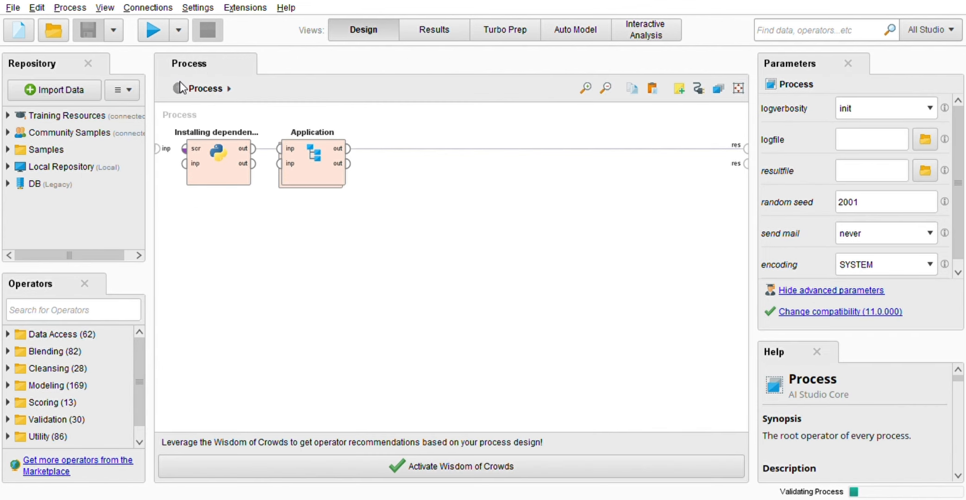
left_click(157, 34)
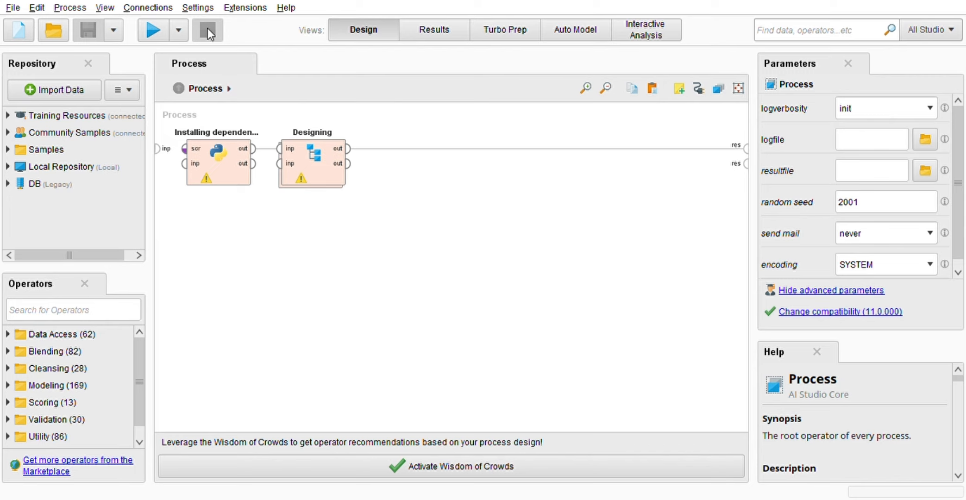
- Execute the Designing process one more time, return to the design view, and start the Application process
left_click(148, 30)
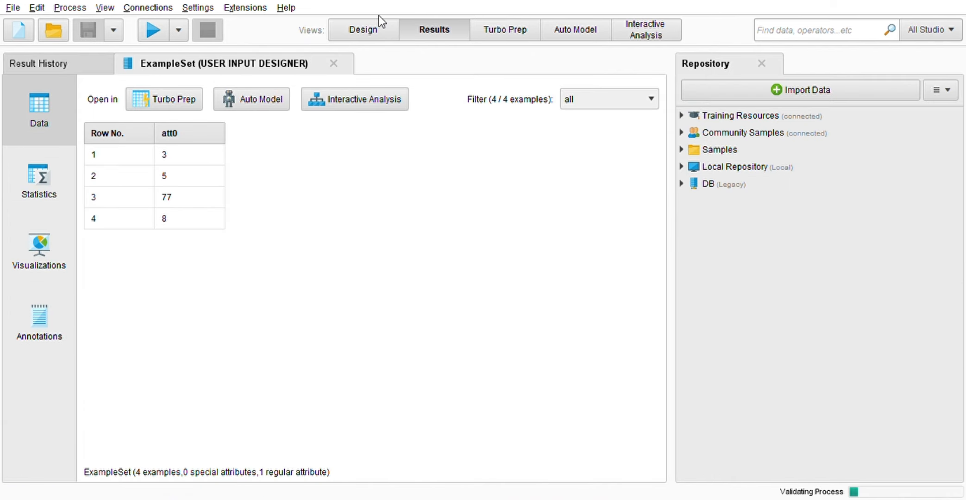
left_click(365, 29)
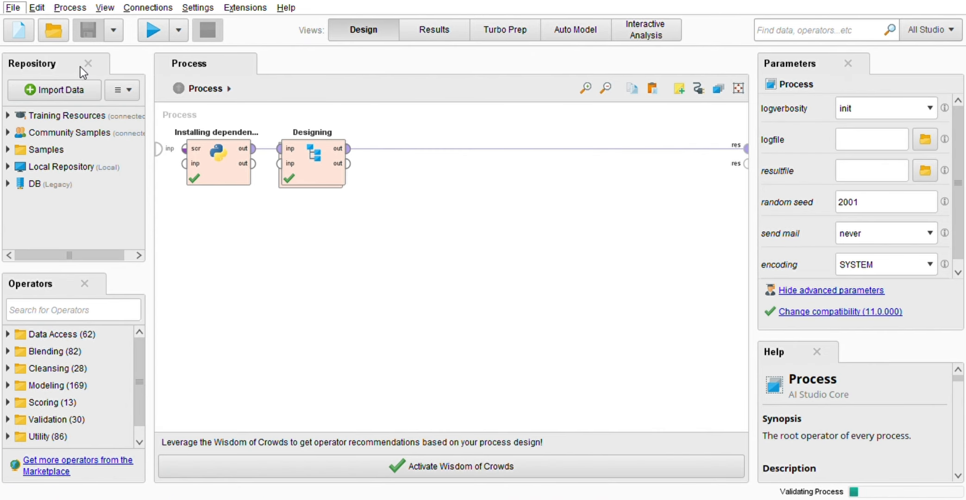
left_click(205, 91)
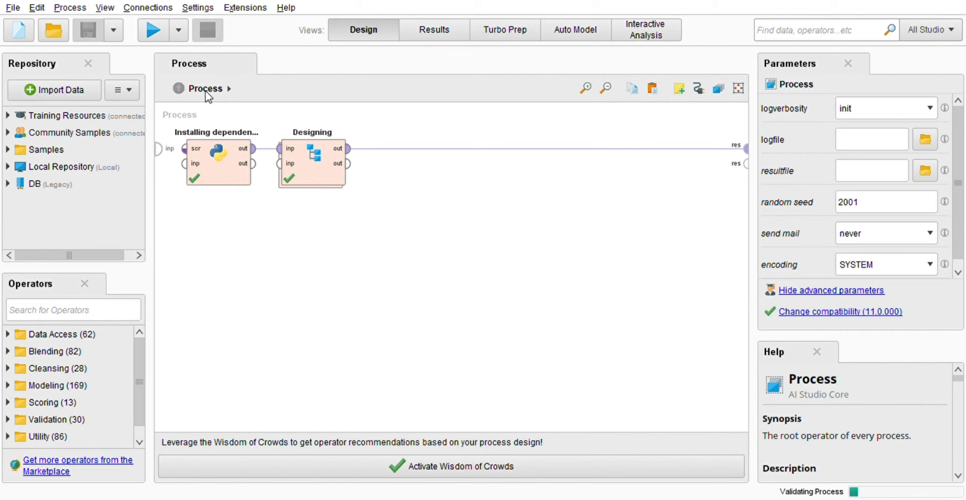
left_click(144, 33)
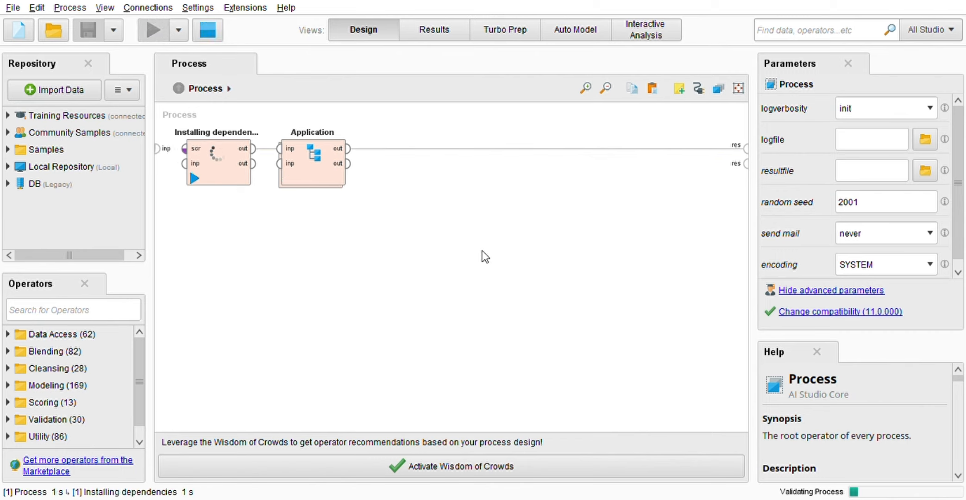